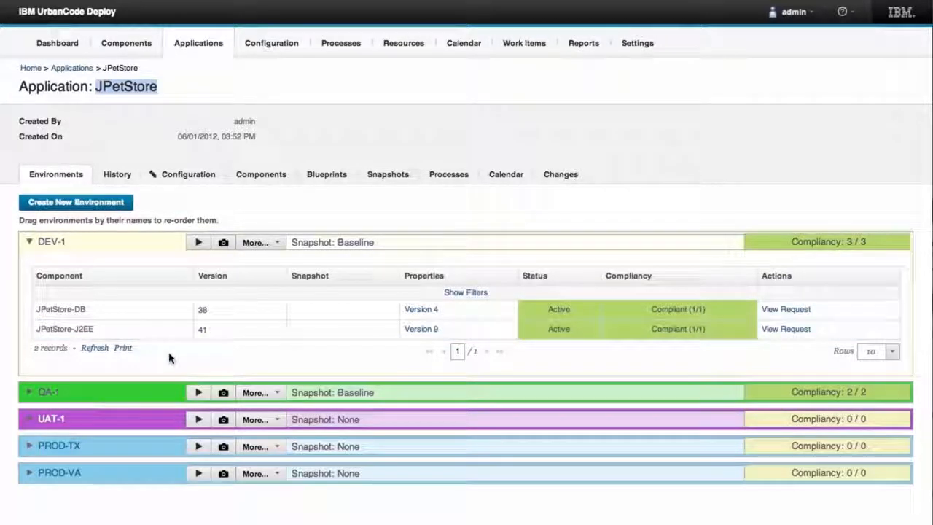
Expand the QA-1 environment's component versions and create a snapshot of DEV-1 named "Release Candidate 6".
left_click(30, 393)
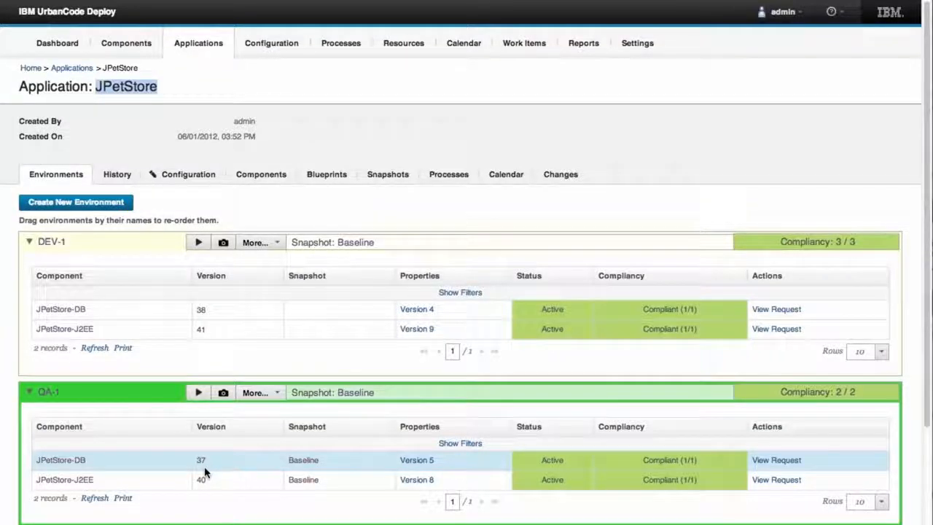
left_click(224, 246)
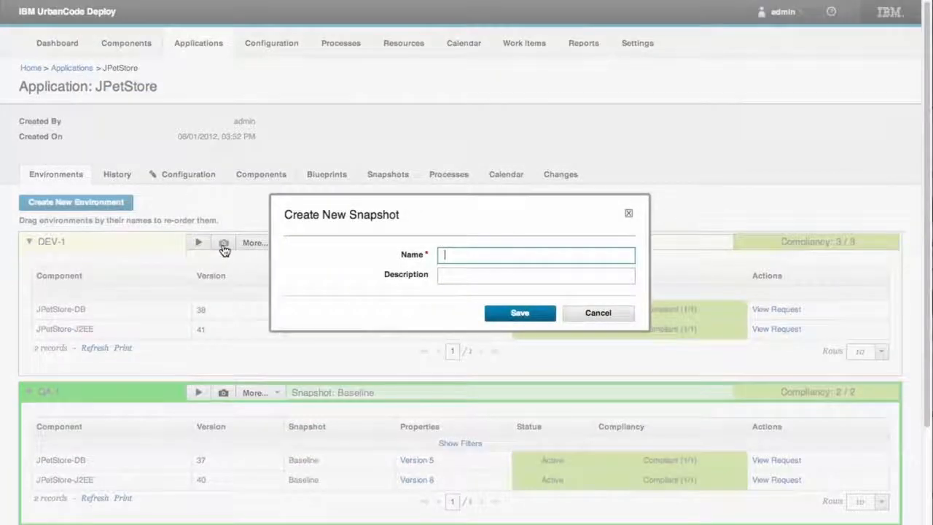
type("Rel")
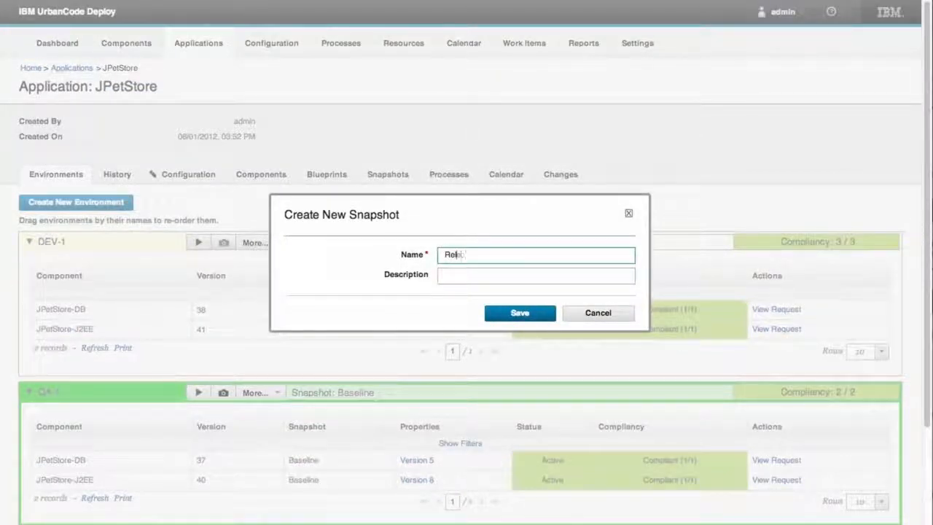
type("ease Candidate 6")
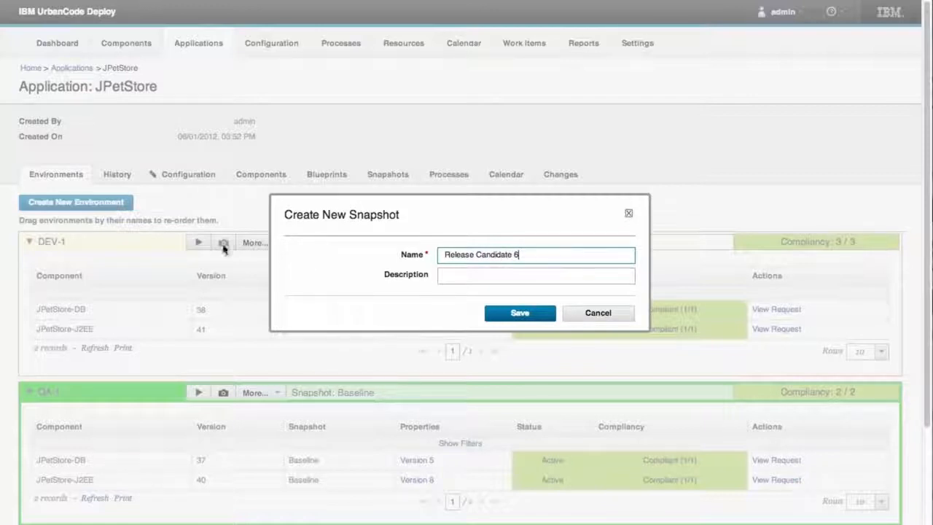
left_click(513, 314)
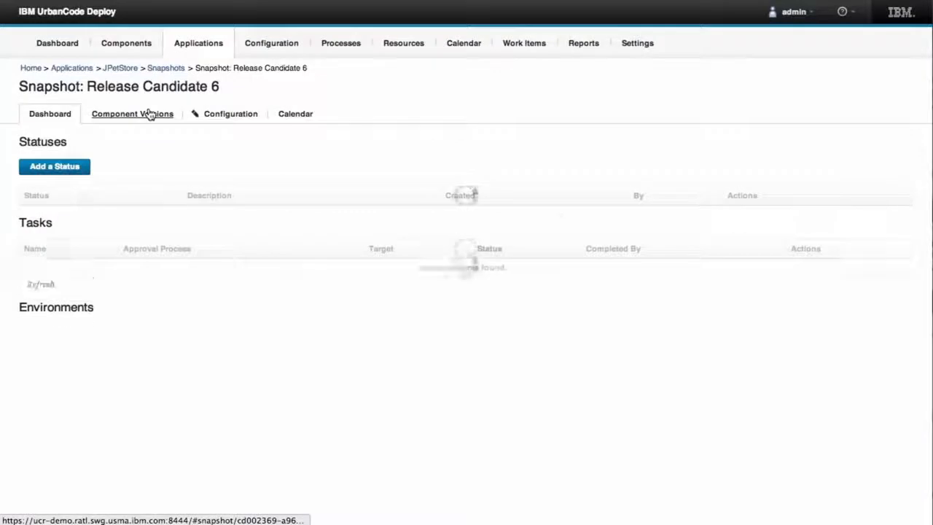
Review the snapshot's component versions and preview its deployment to QA-1 with the Apply a Snapshot process.
left_click(150, 114)
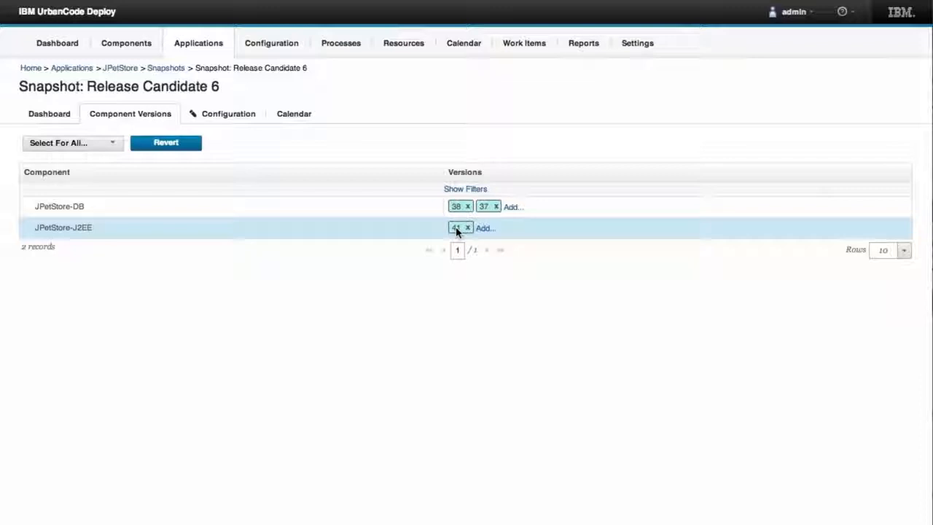
left_click(50, 115)
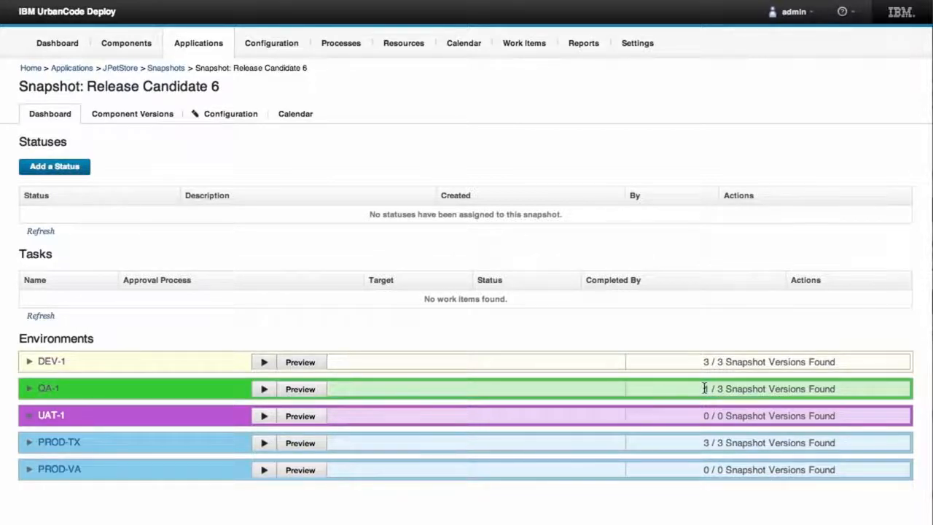
left_click(303, 392)
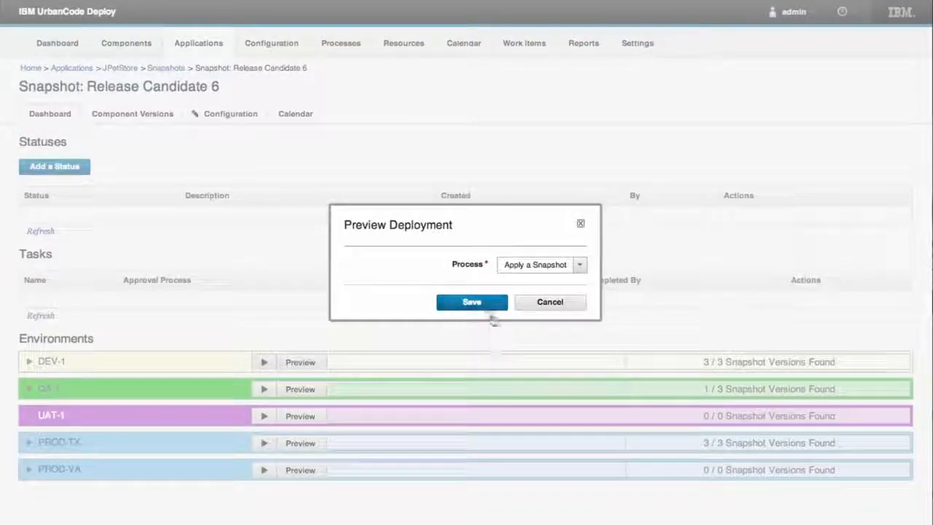
left_click(484, 304)
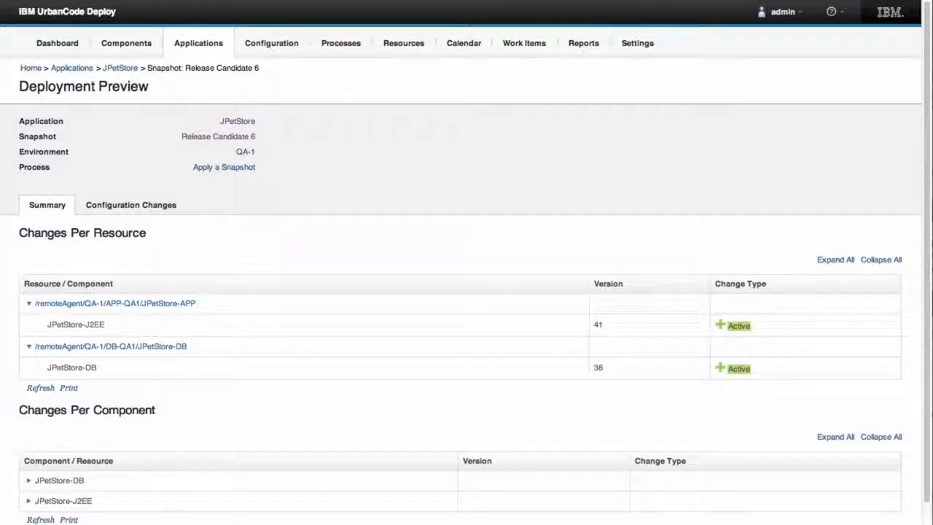
key("alt+Left")
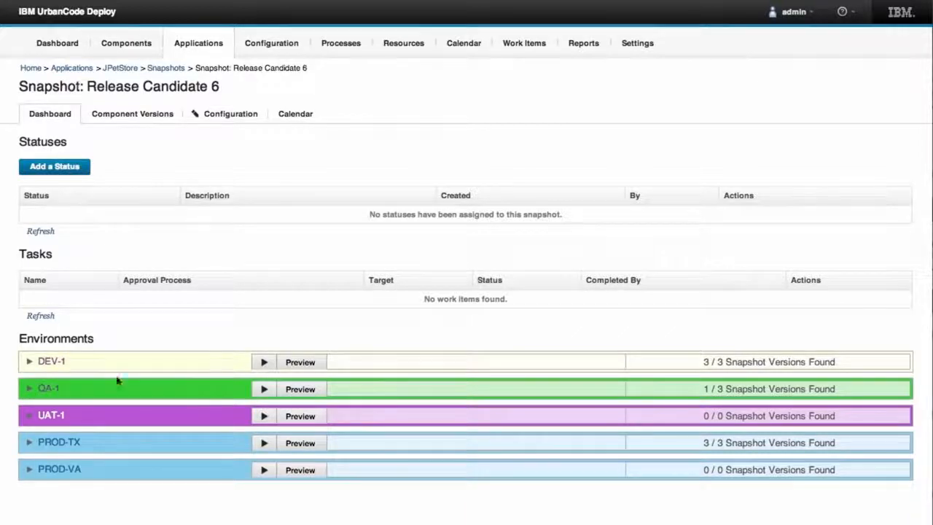
Run the Apply a Snapshot process on QA-1 for changed versions only and approve its Environment Approval task.
left_click(264, 393)
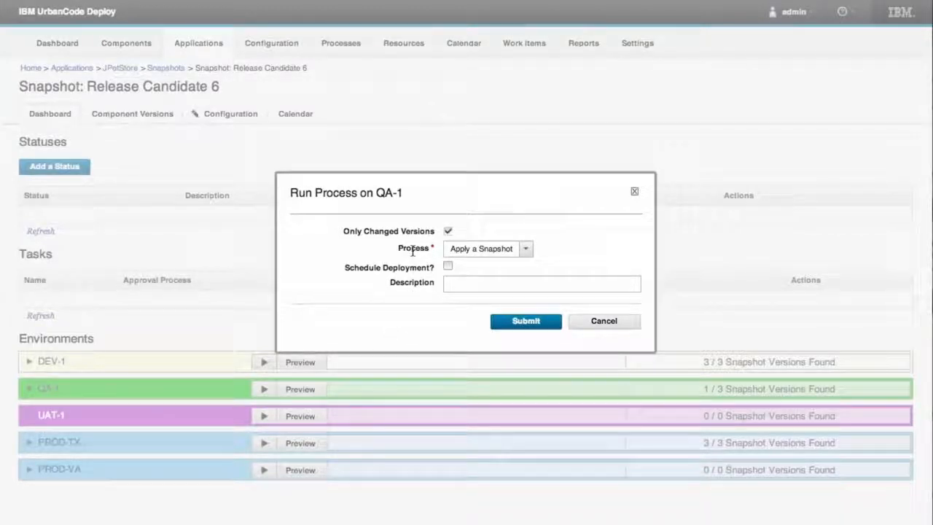
left_click(500, 320)
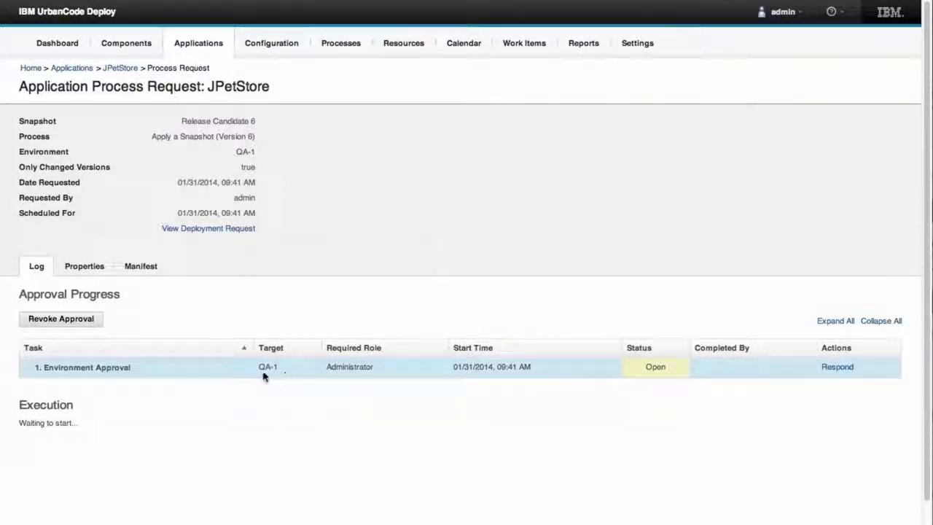
left_click(835, 368)
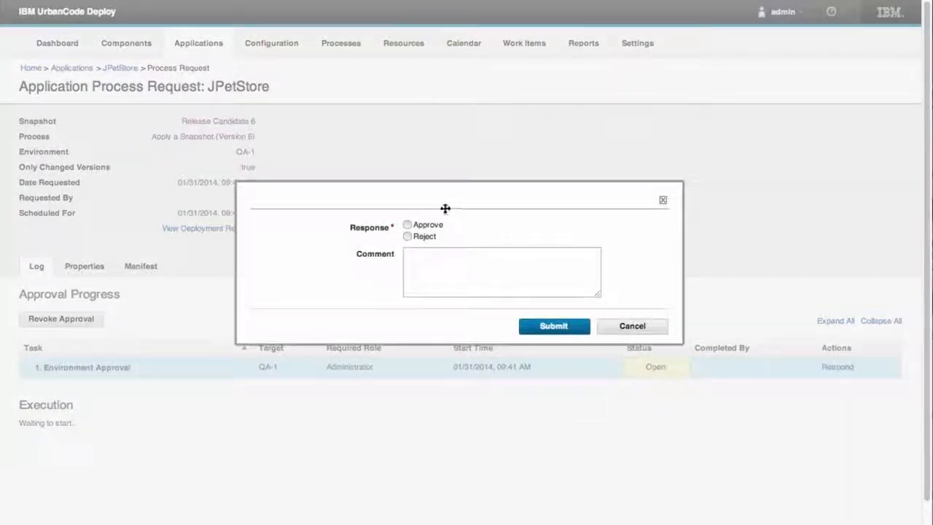
left_click(406, 224)
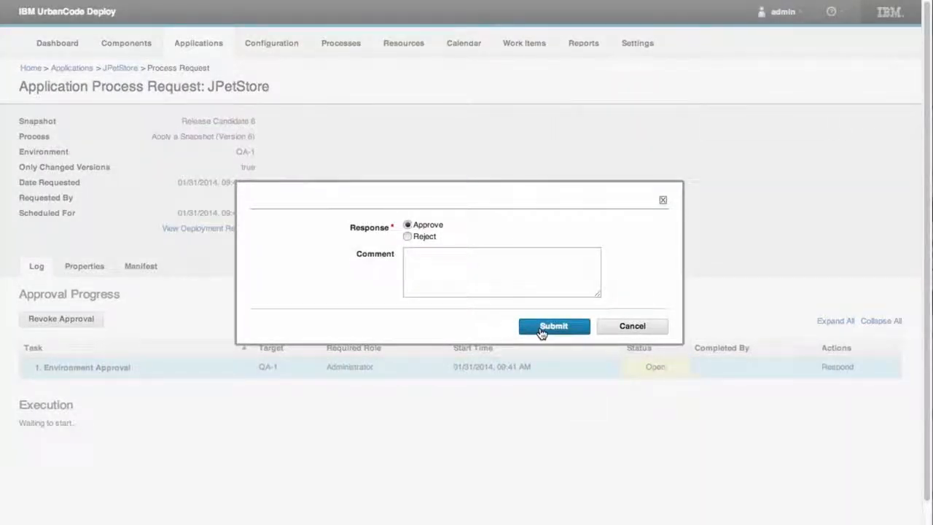
left_click(542, 332)
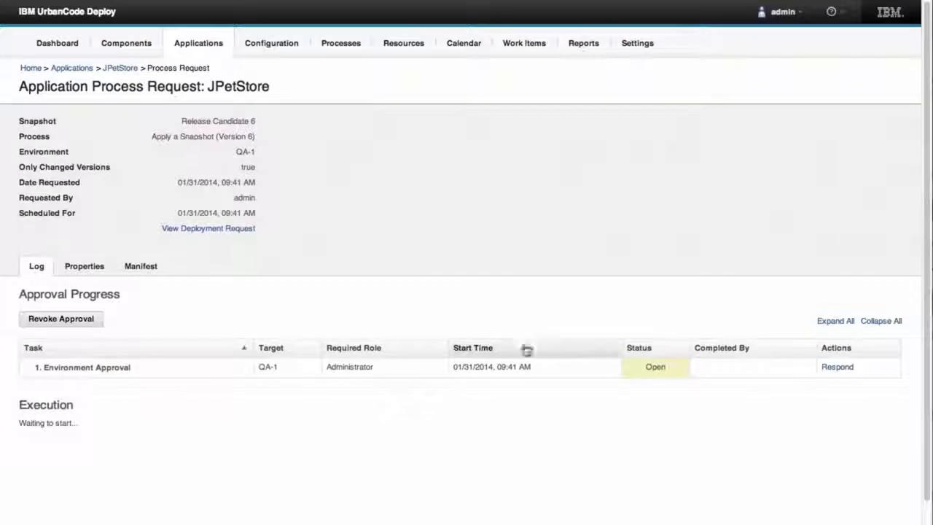
Expand the Deploy APP execution step down to the JPetStore-J2EE deployment under JPetStore-APP to follow its progress.
scroll(67, 478, "down", 1)
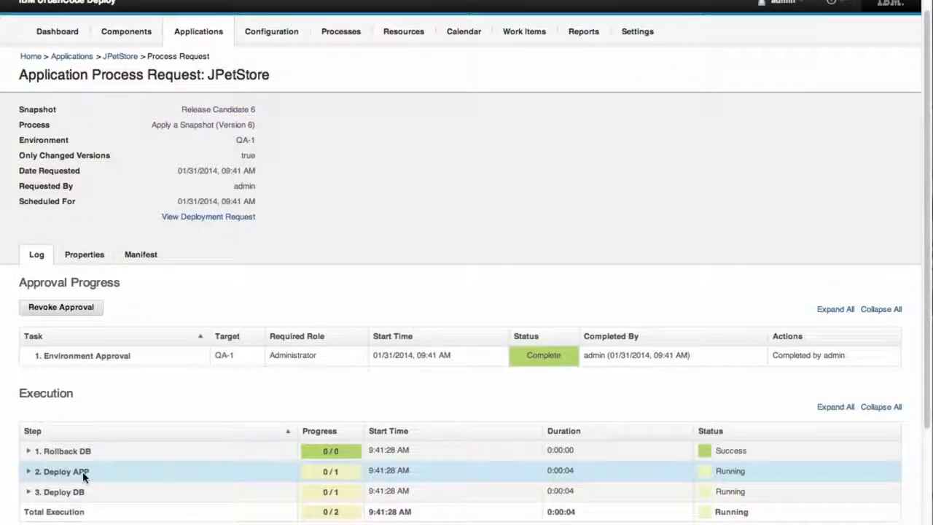
left_click(30, 471)
left_click(41, 492)
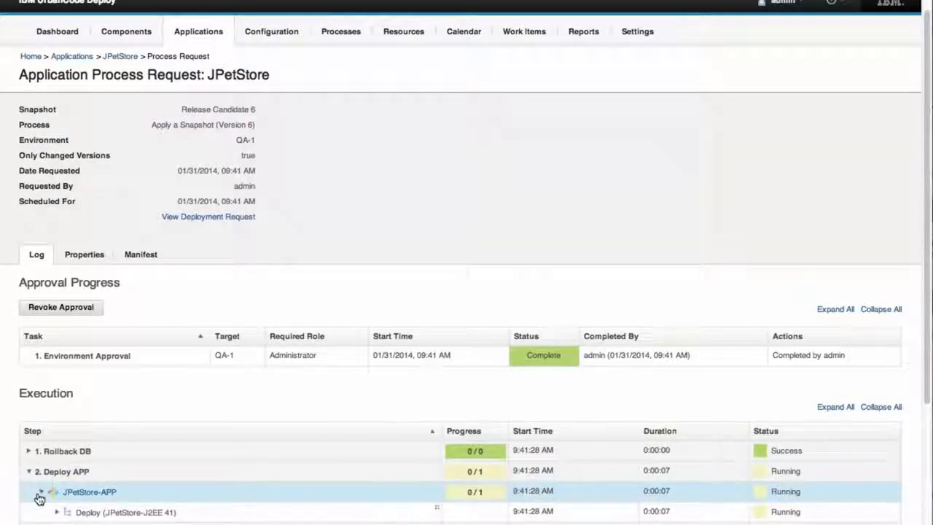
scroll(55, 504, "down", 1)
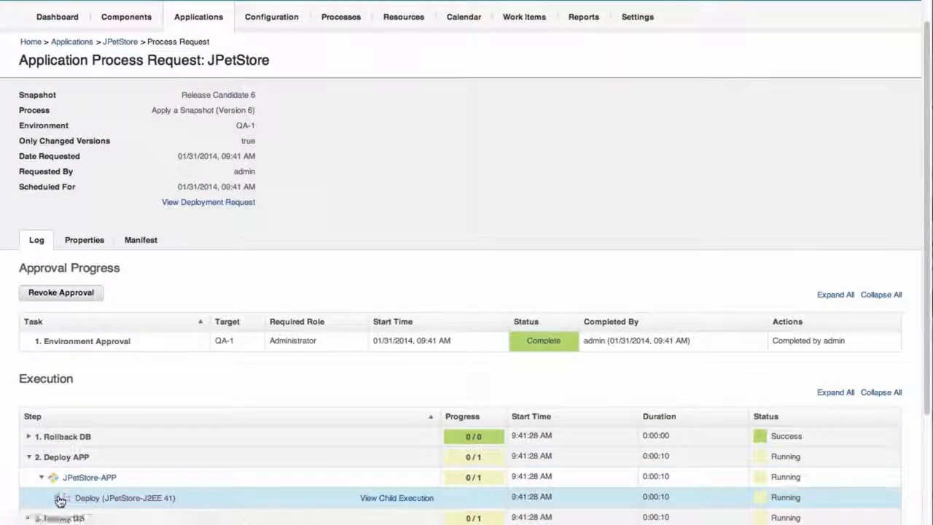
left_click(59, 498)
scroll(59, 473, "down", 3)
left_click(58, 373)
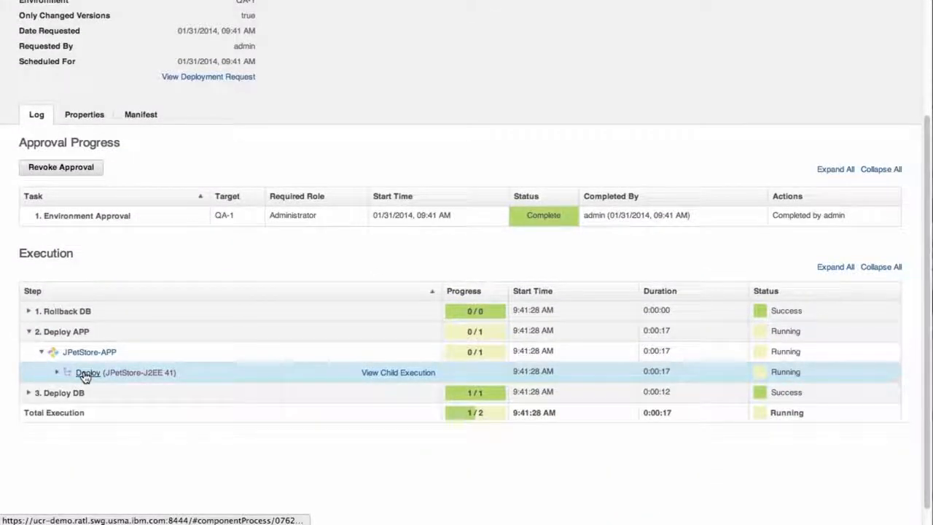
Open the Deploy component process in a new tab and inspect the properties of its Install or Update Application step.
right_click(83, 374)
left_click(109, 379)
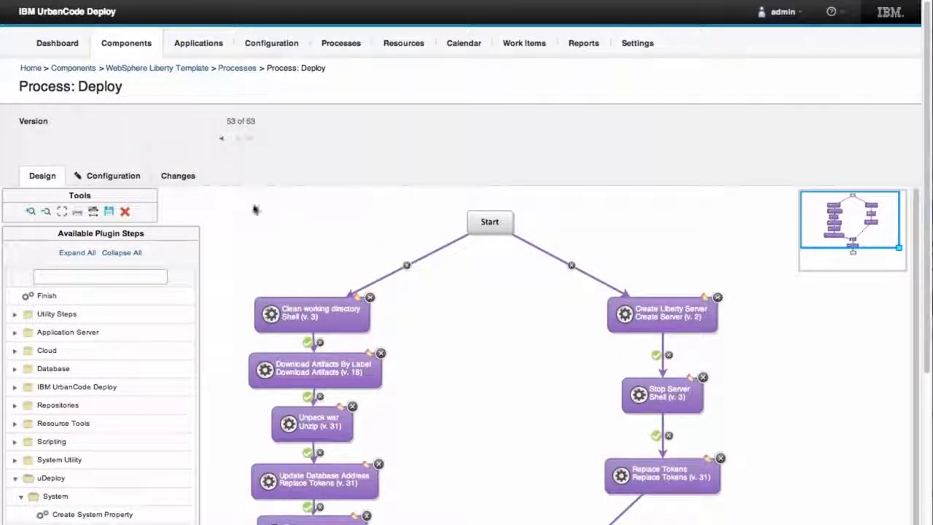
scroll(240, 235, "down", 5)
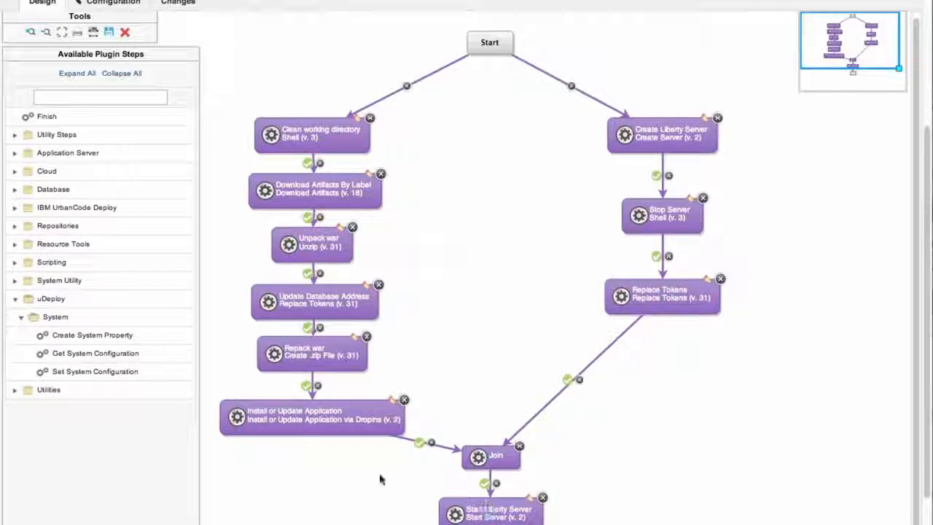
double_click(392, 402)
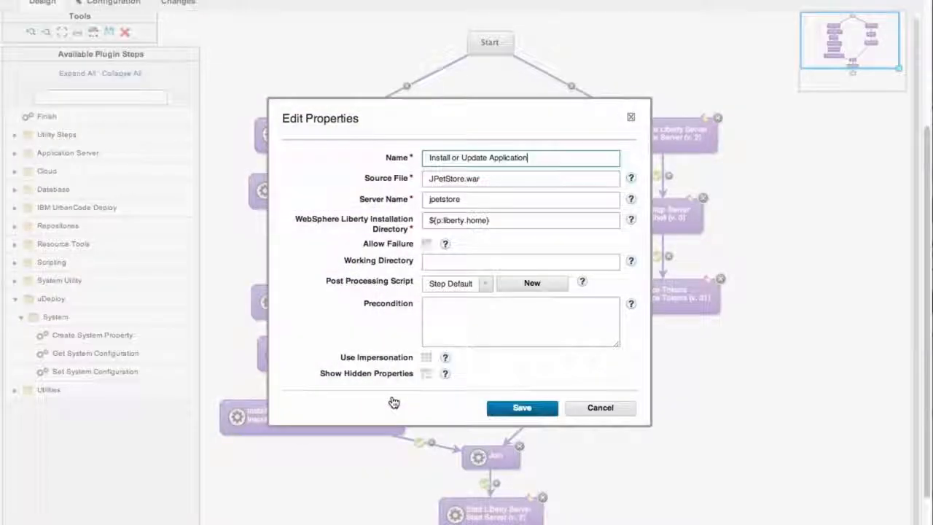
left_click(600, 408)
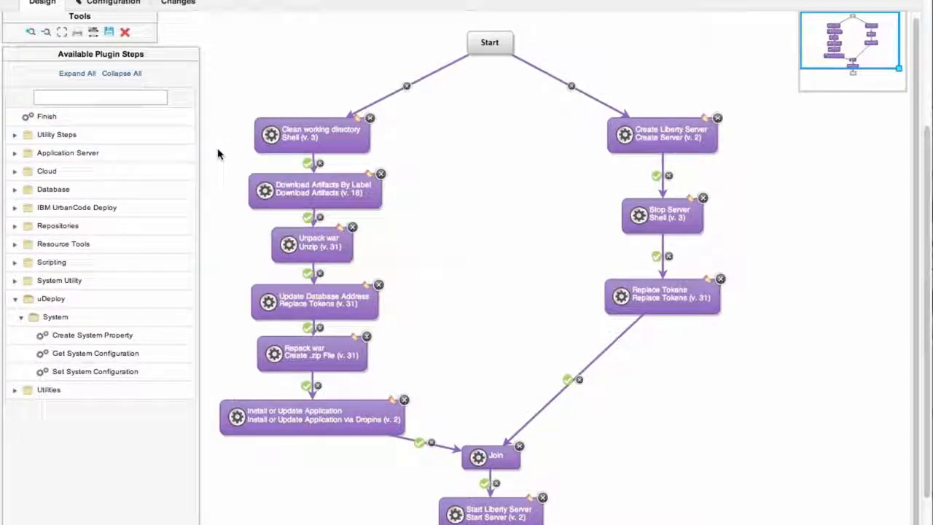
Check the version number of the Deploy process and return to the QA-1 process request.
scroll(217, 154, "up", 5)
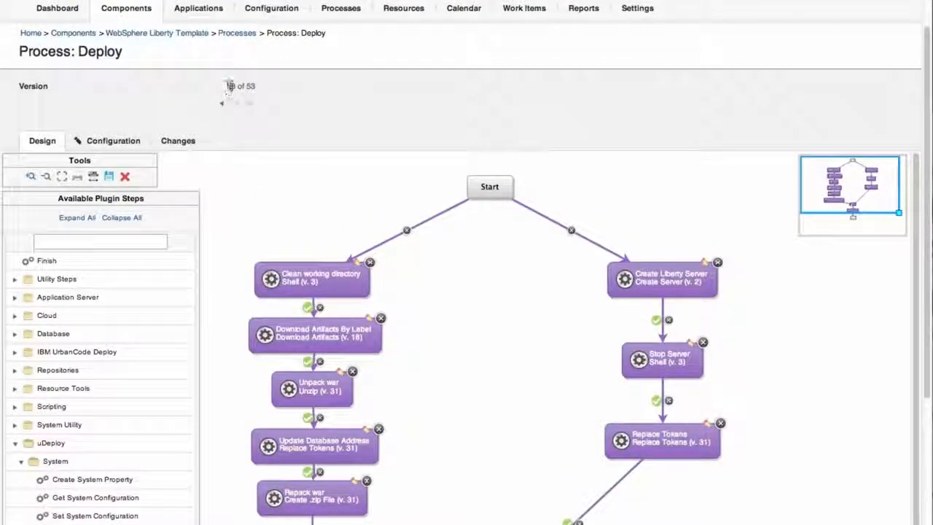
left_click_drag(228, 85, 253, 86)
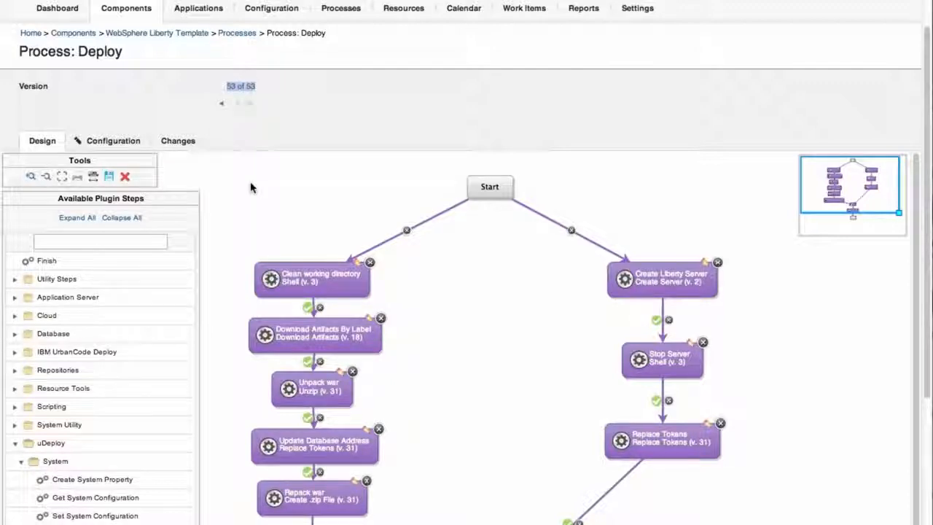
scroll(223, 277, "up", 2)
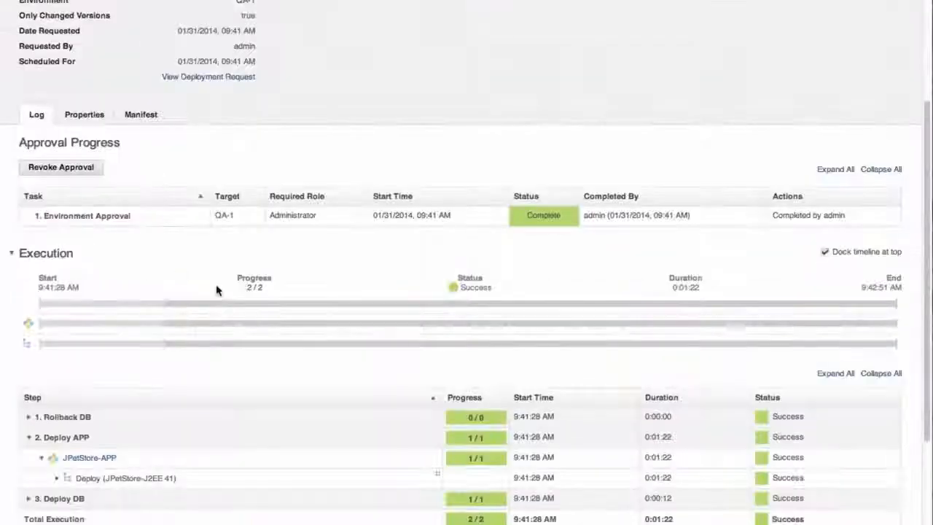
Expand the JPetStore-J2EE deployment's individual steps and view the output log of Install or Update Application.
scroll(211, 372, "down", 2)
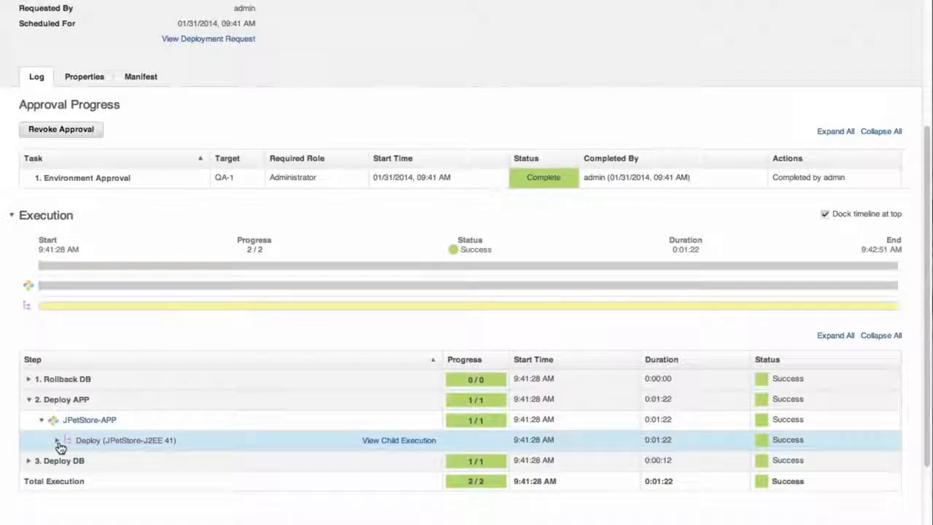
left_click(58, 442)
scroll(138, 459, "down", 5)
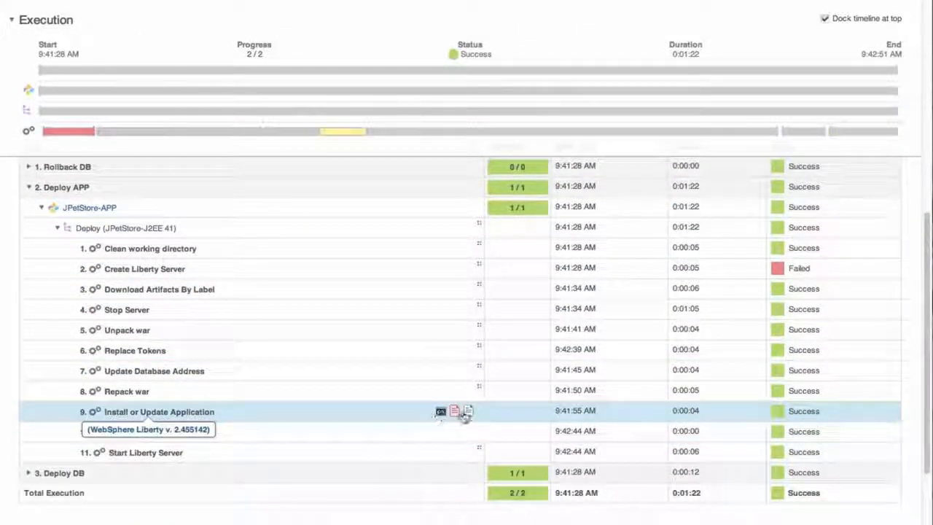
left_click(441, 412)
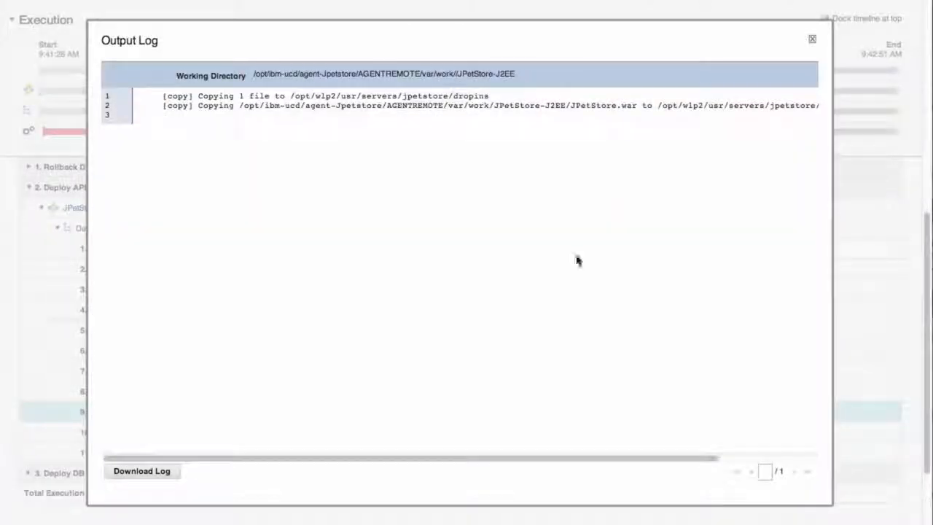
left_click(812, 39)
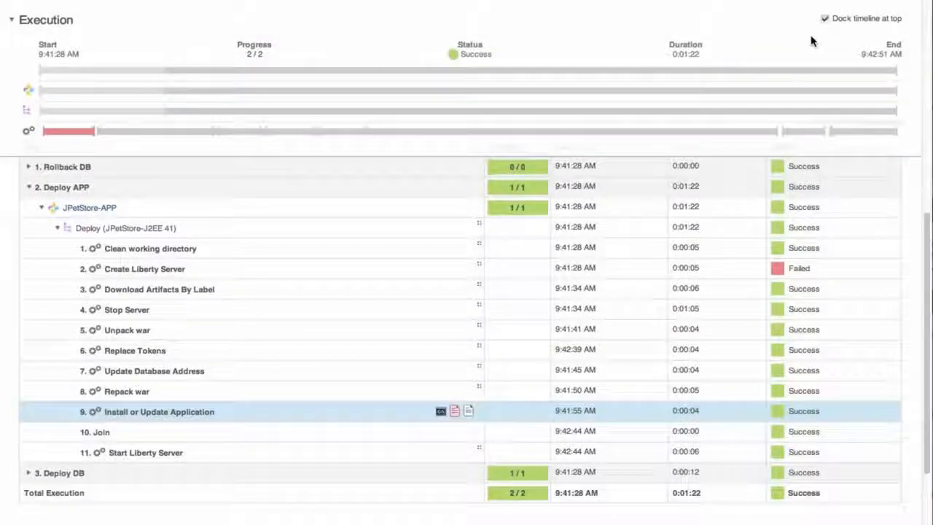